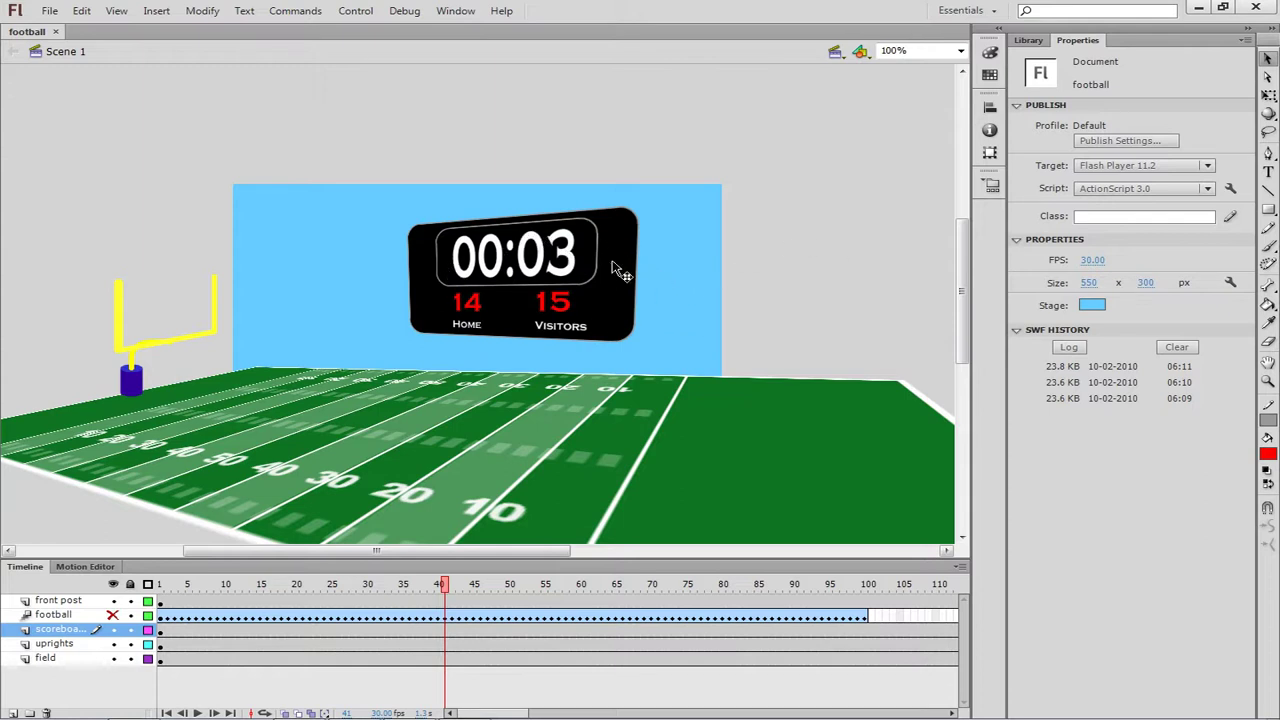
Step: Select the scoreboard movie clip above the football field on the stage
left_click(620, 272)
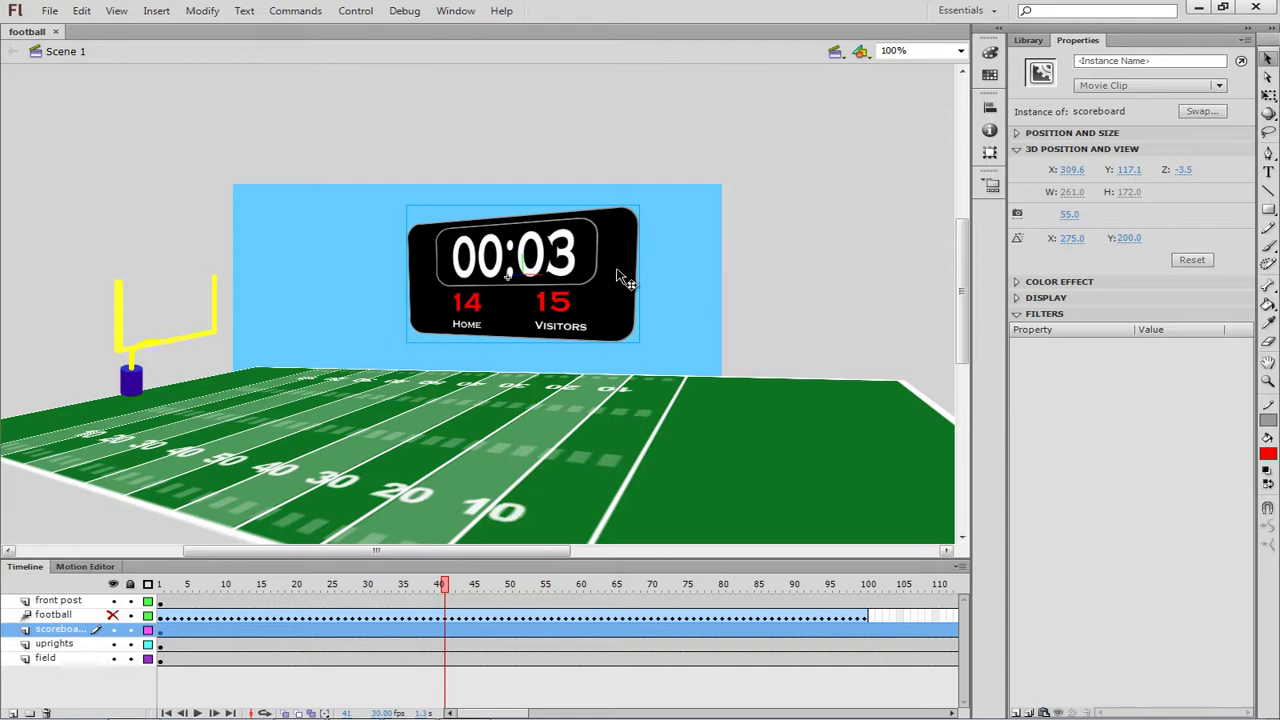
Step: Enter the scoreboard symbol, with its clock, scores and labels on Layer 1
double_click(618, 276)
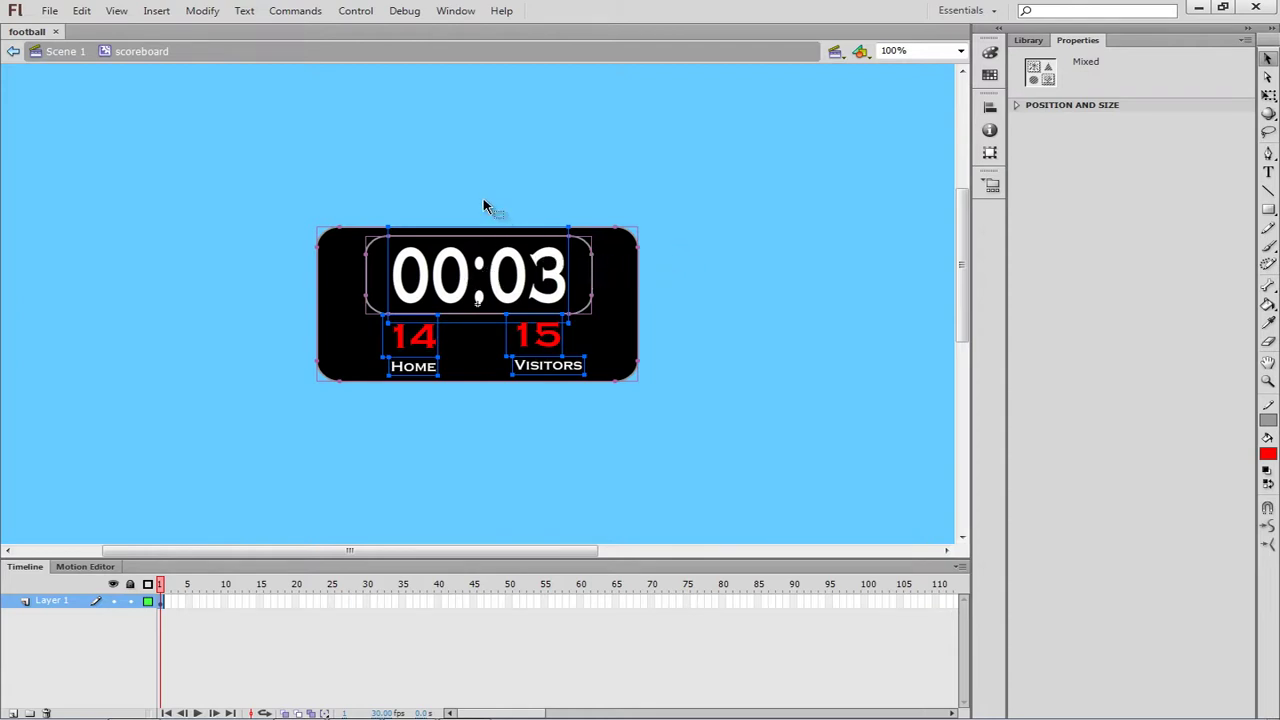
left_click(212, 12)
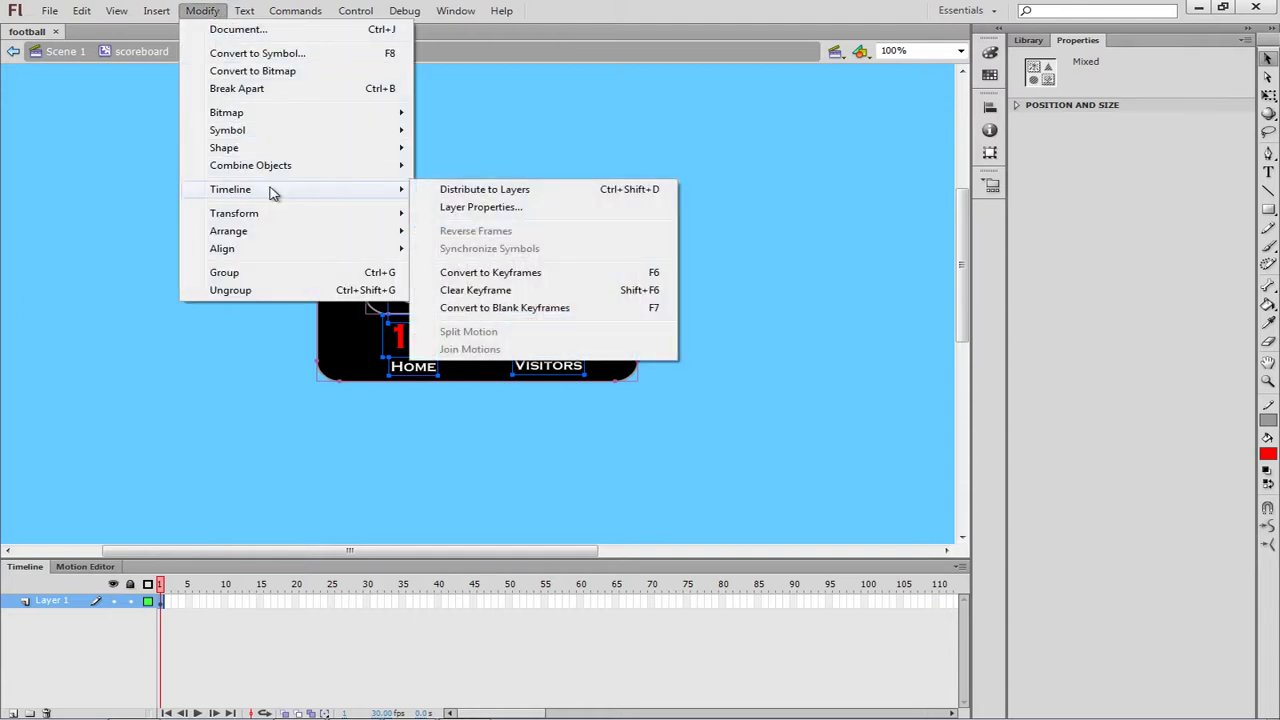
mouse_move(230, 189)
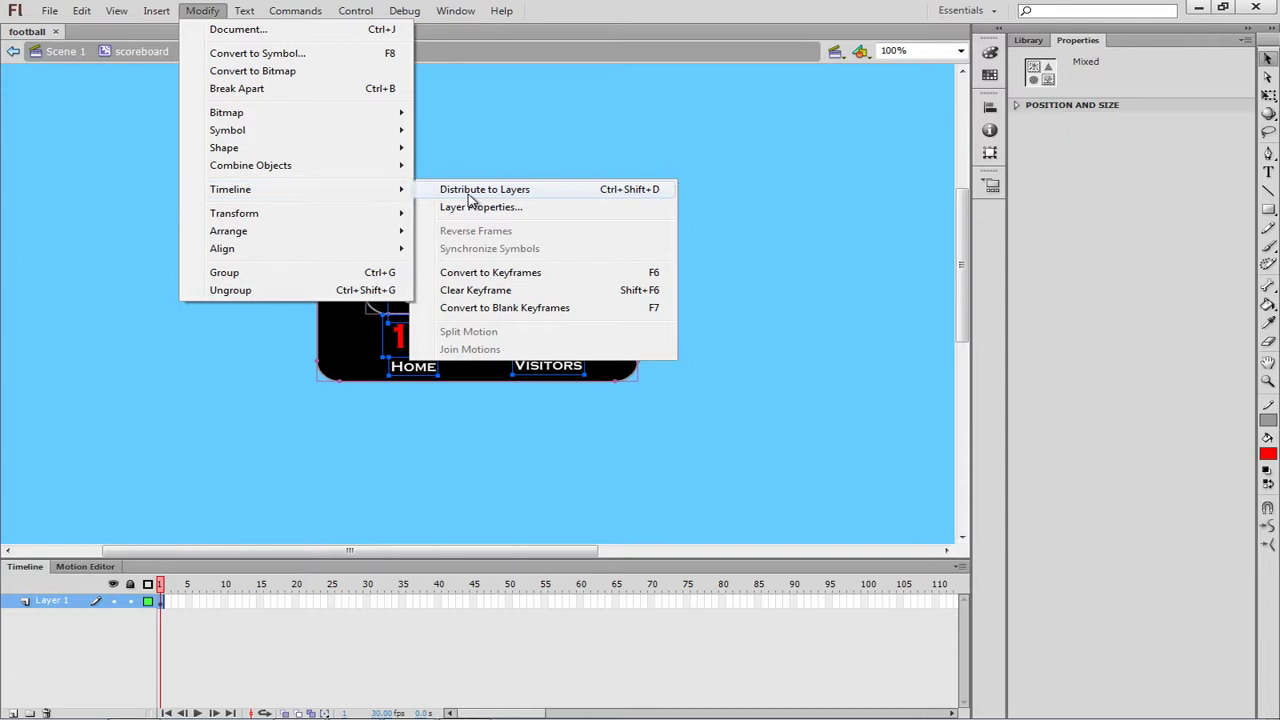
Step: Distribute the scoreboard parts to layers, check Layers 7 and 8, and delete empty Layer 1
left_click(470, 193)
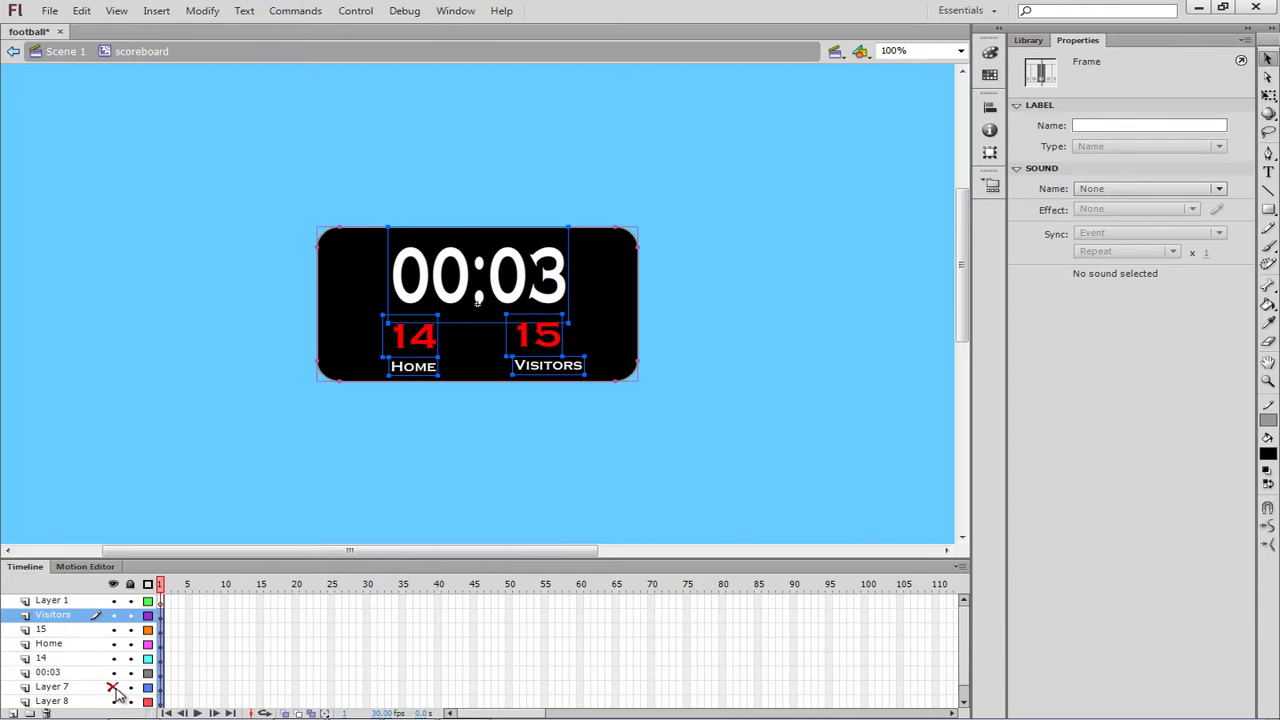
left_click(113, 687)
left_click(113, 701)
left_click(113, 687)
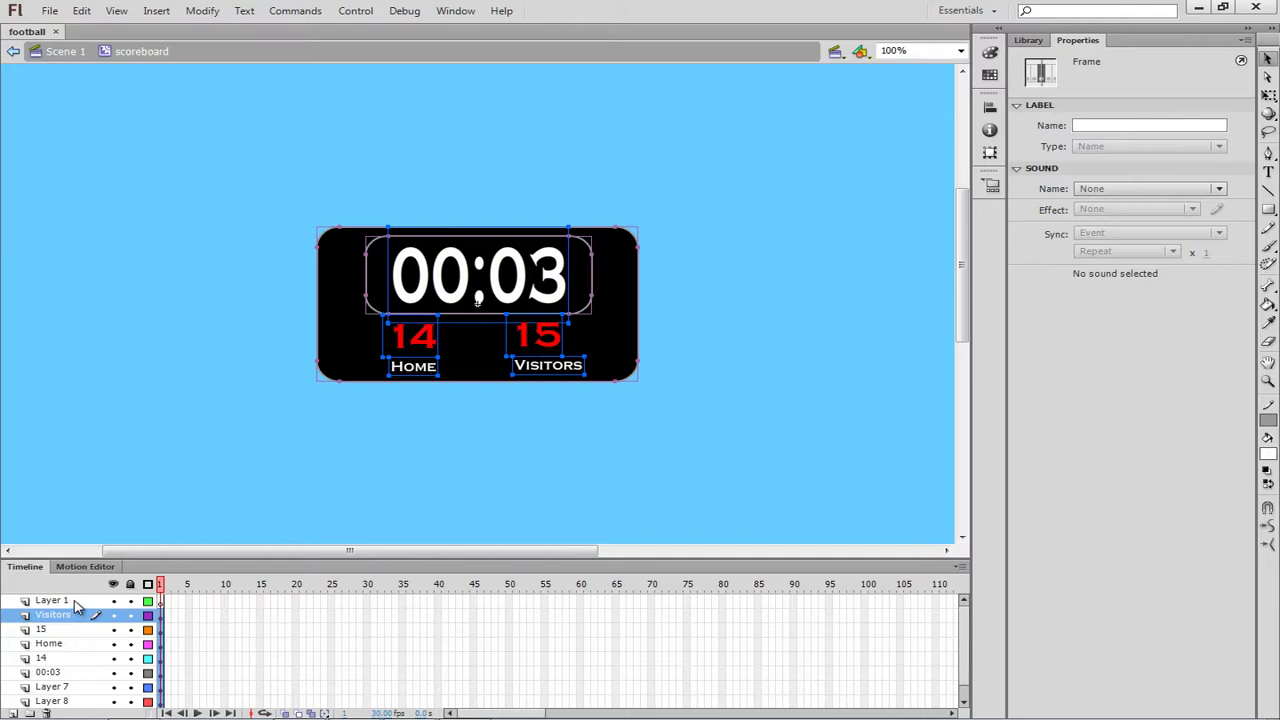
left_click(60, 601)
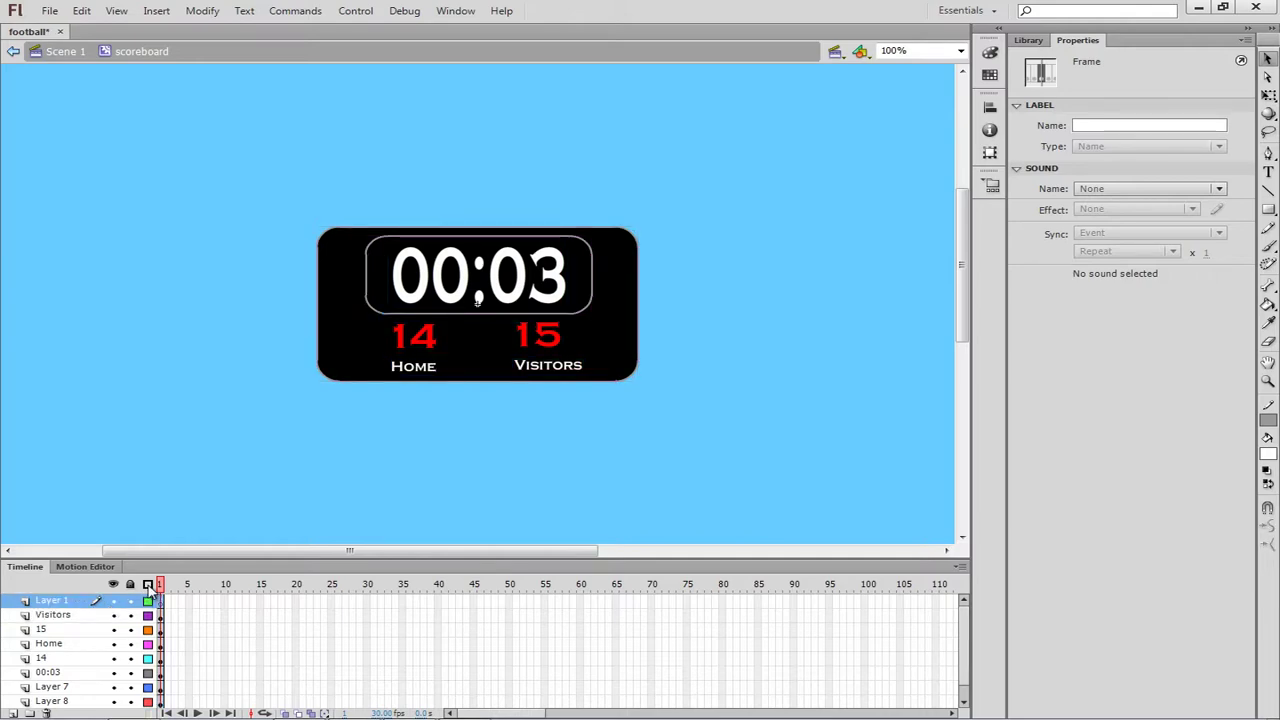
left_click(47, 712)
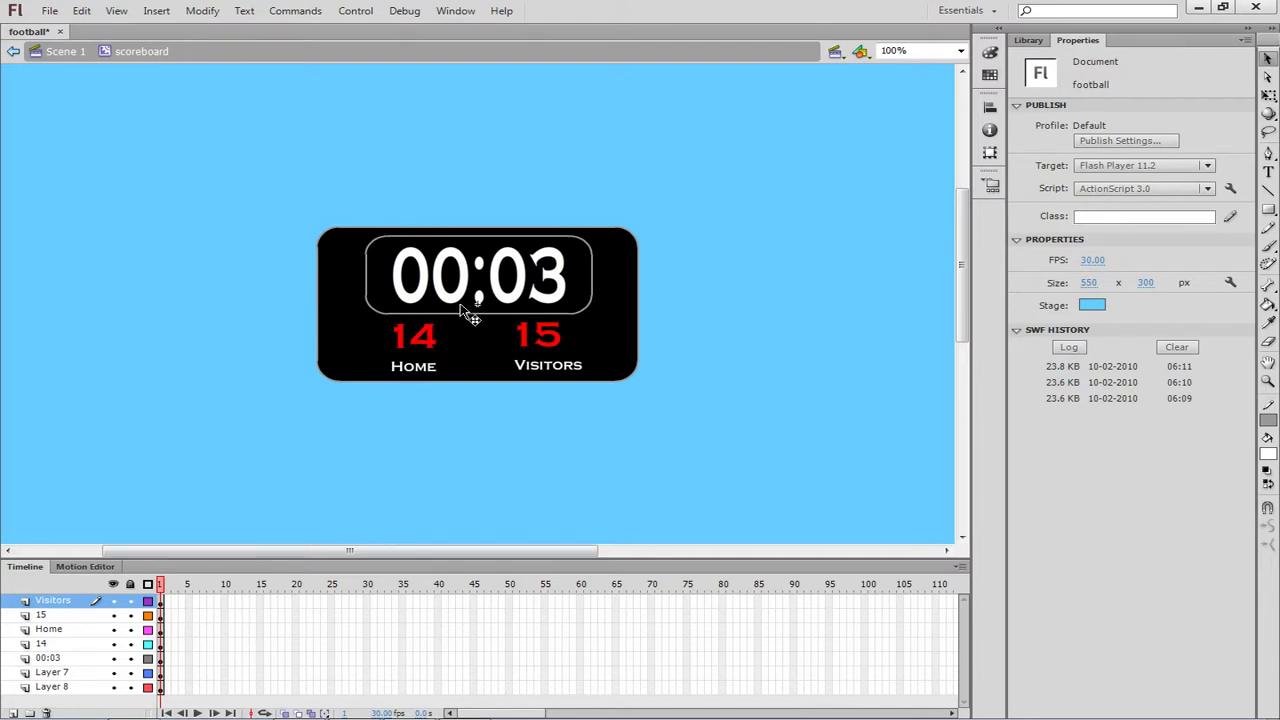
Step: Insert a keyframe at frame 10 on the 00:03 layer and change the clock to 00:02
left_click(77, 660)
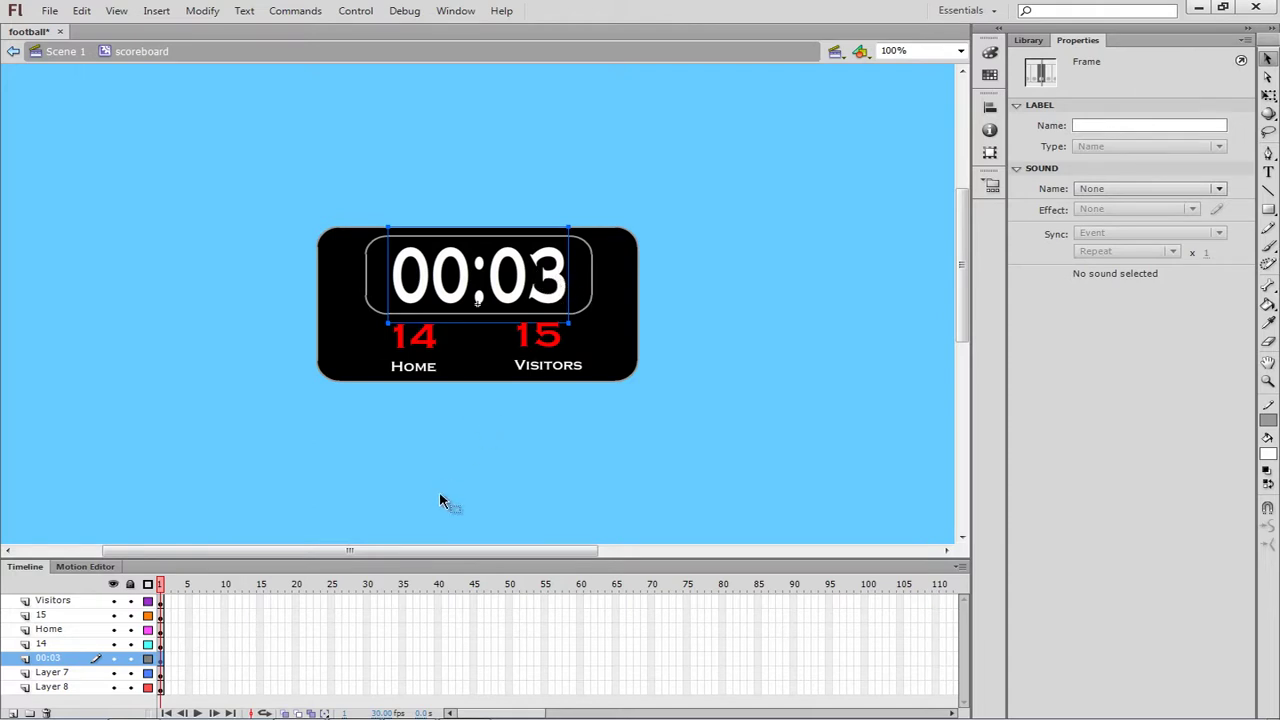
left_click(226, 667)
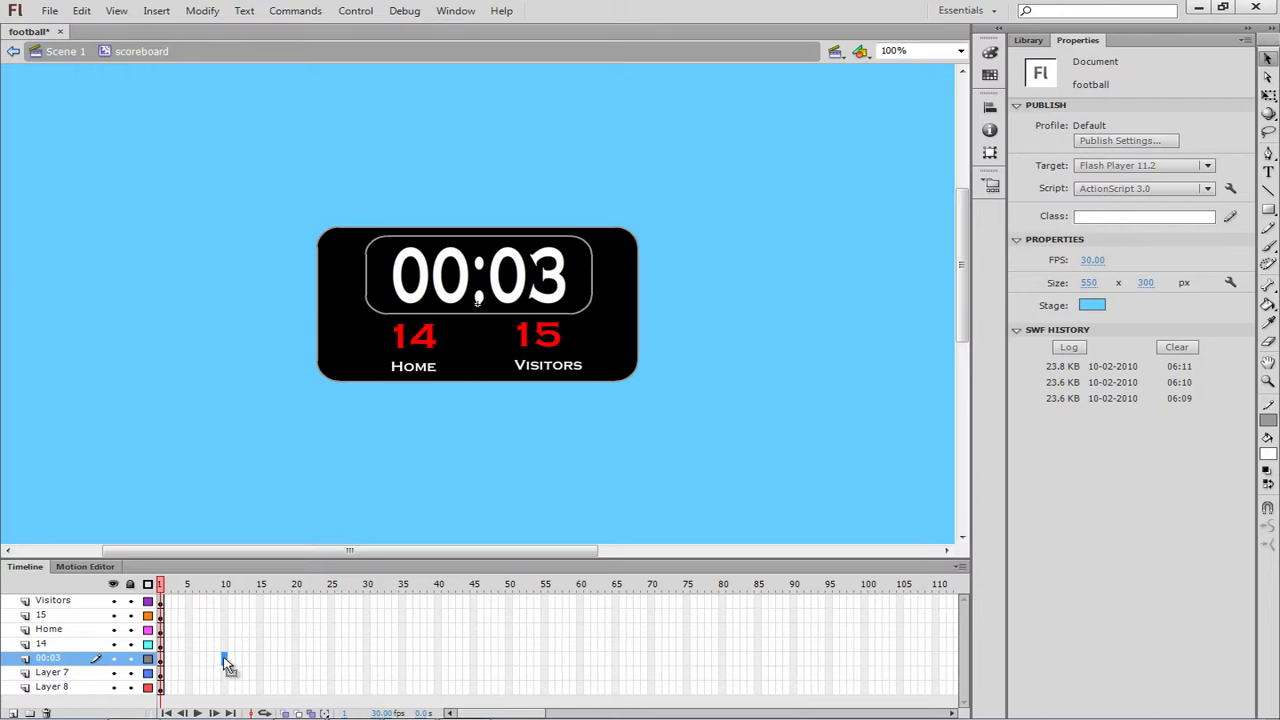
right_click(226, 664)
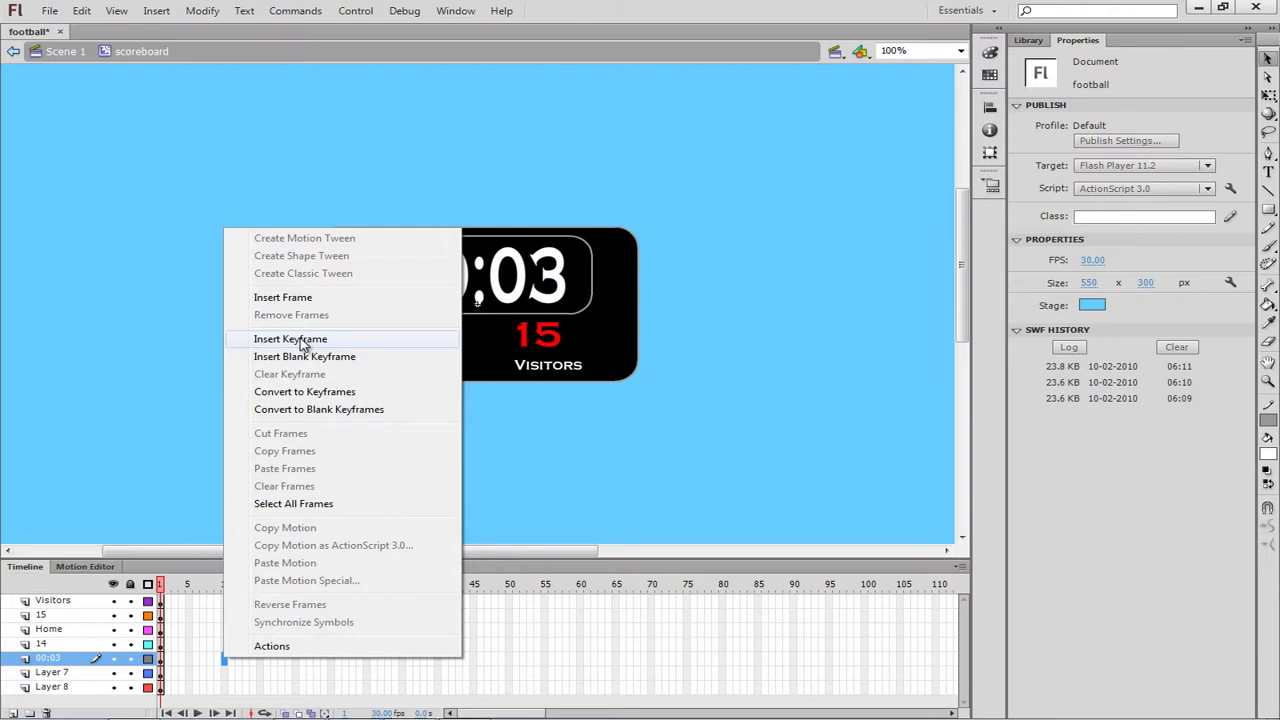
left_click(302, 341)
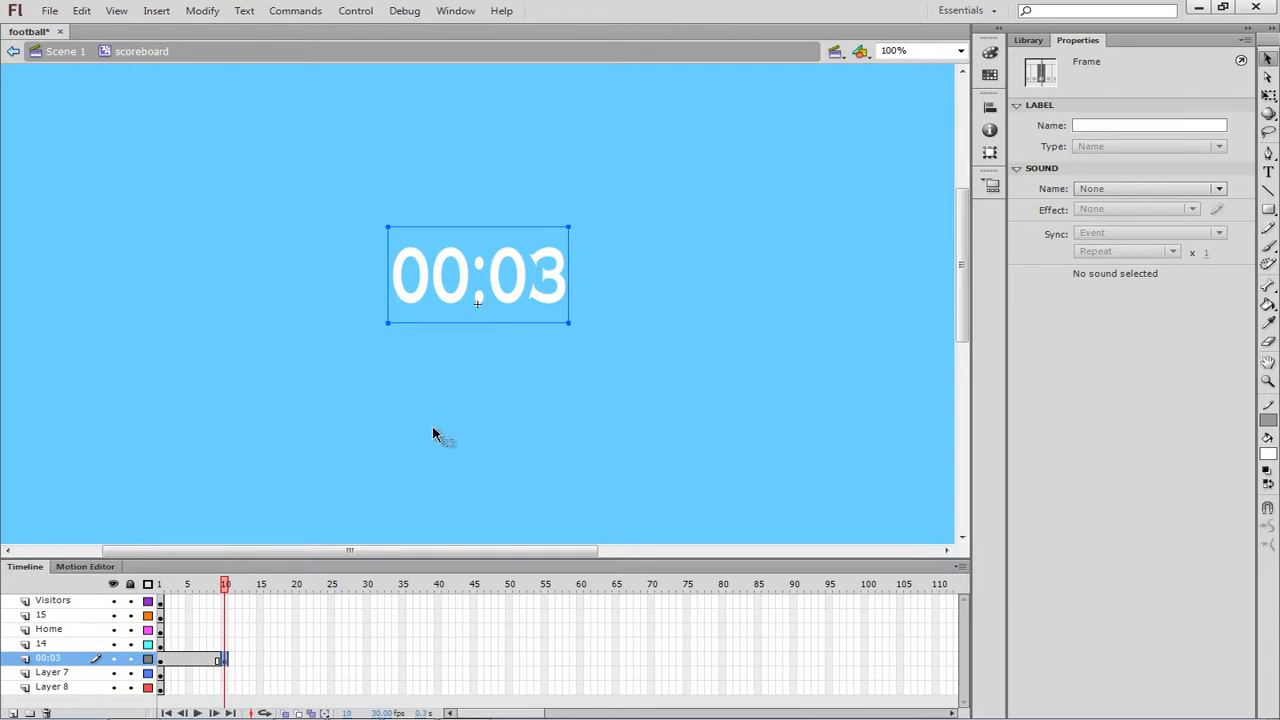
double_click(541, 288)
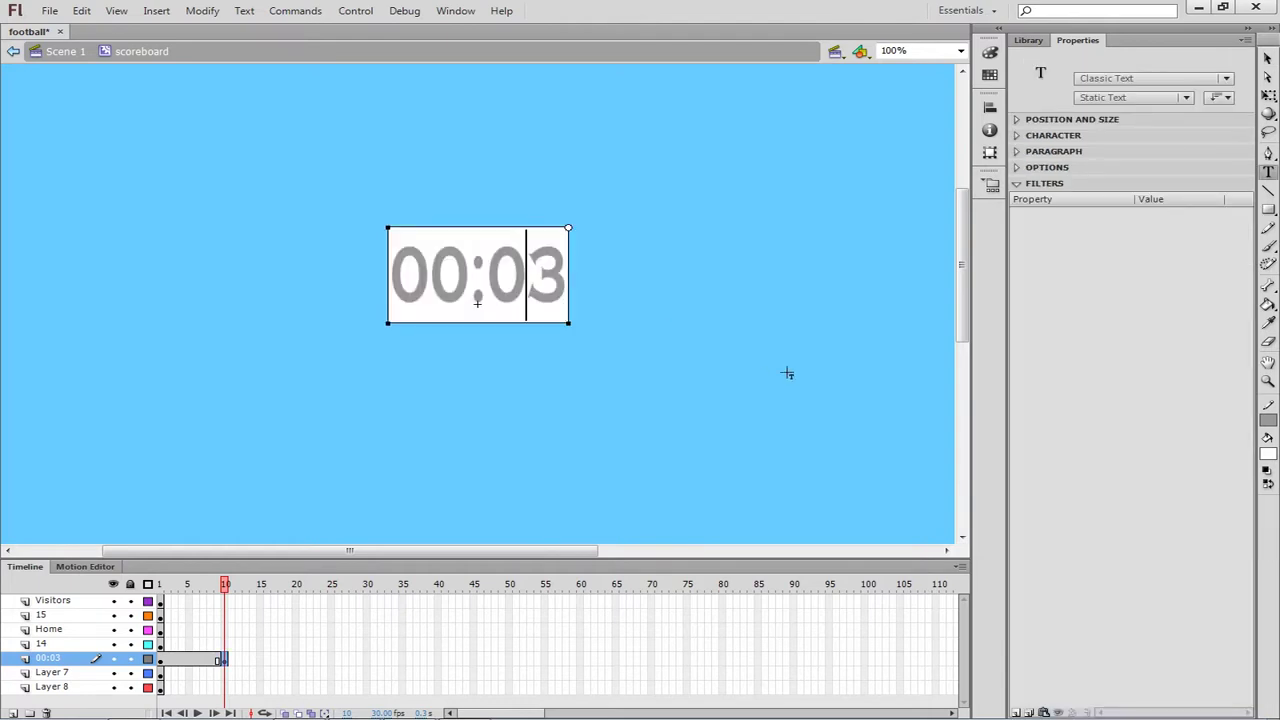
key("shift+Right")
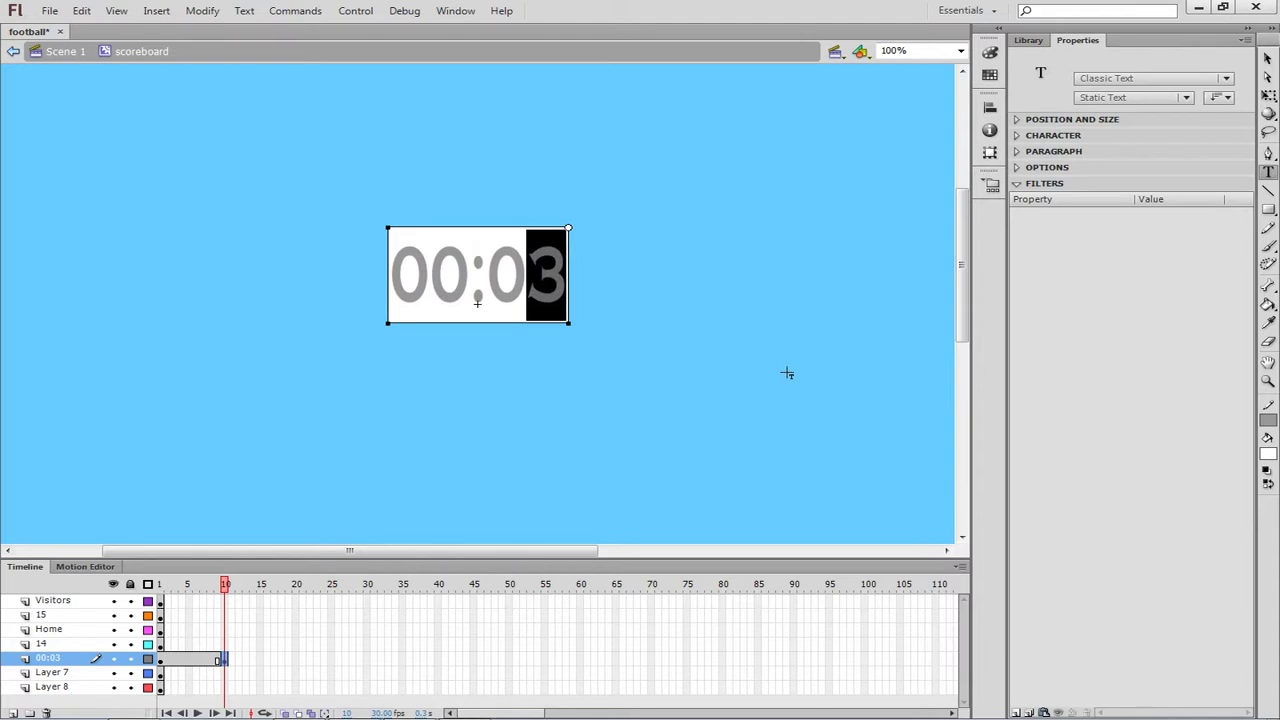
type("2")
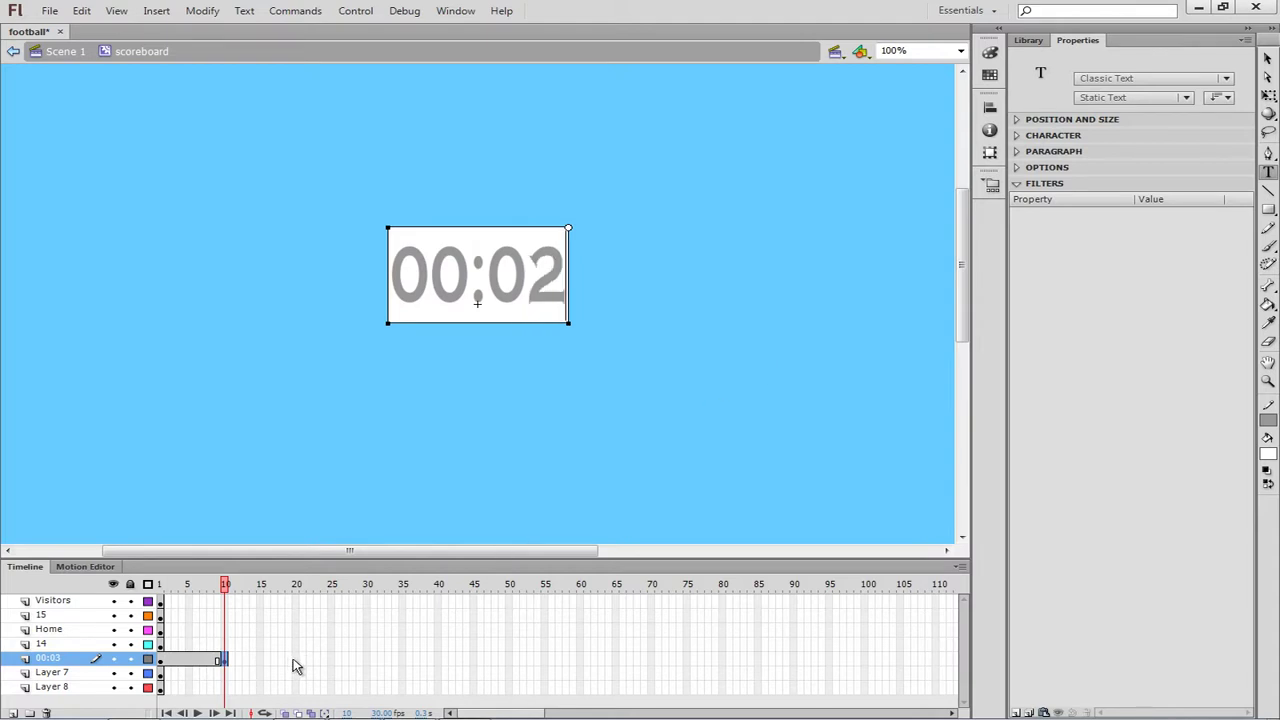
left_click(295, 660)
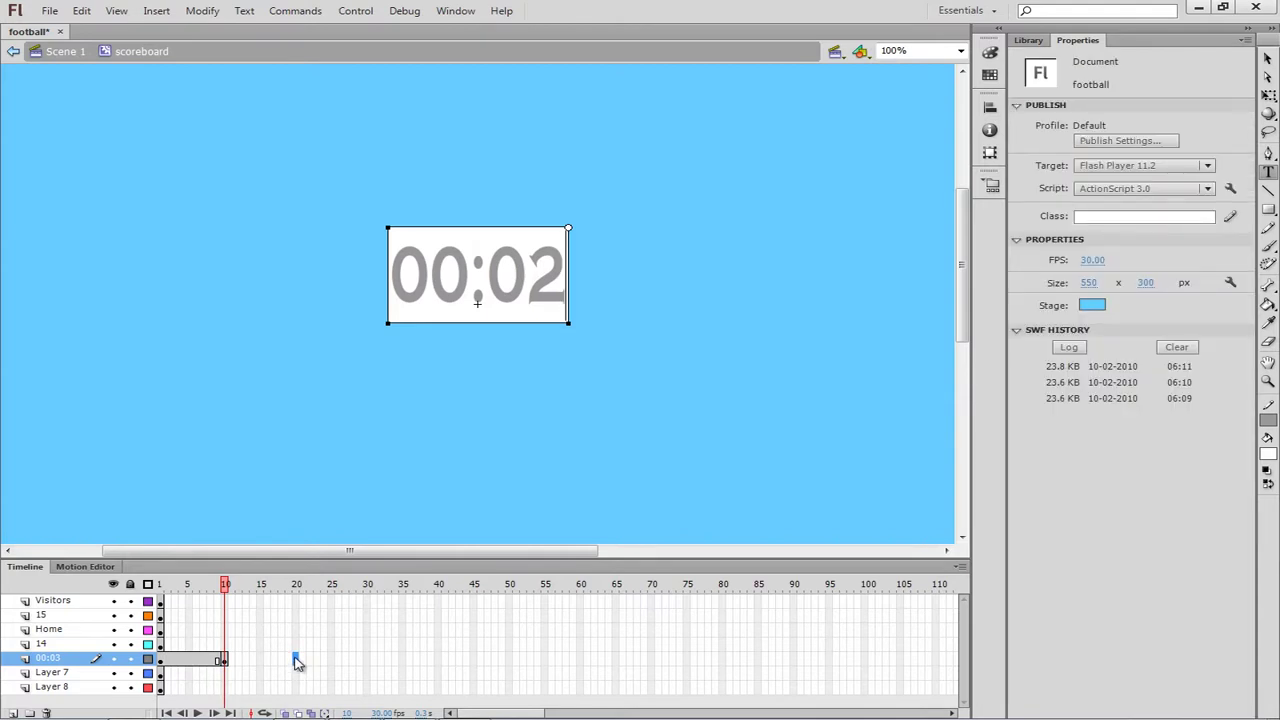
Step: Insert a timer keyframe at frame 20 and change the clock to 00:01
right_click(297, 663)
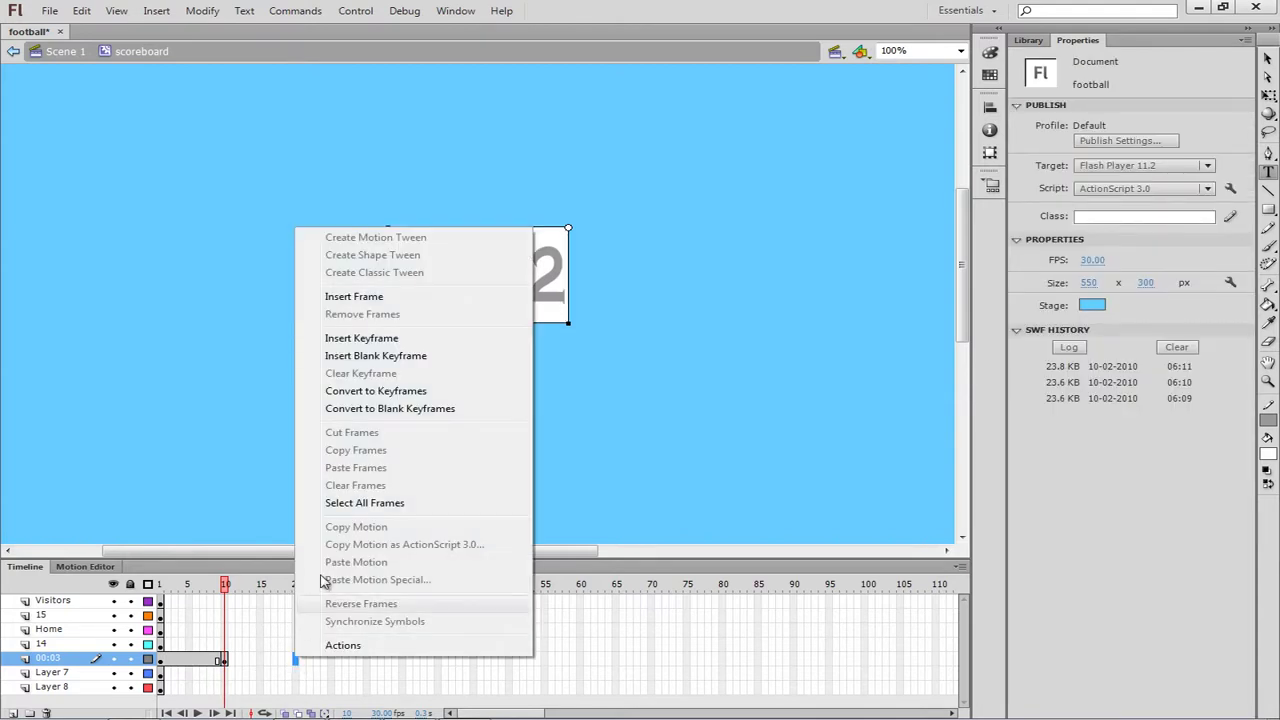
left_click(383, 340)
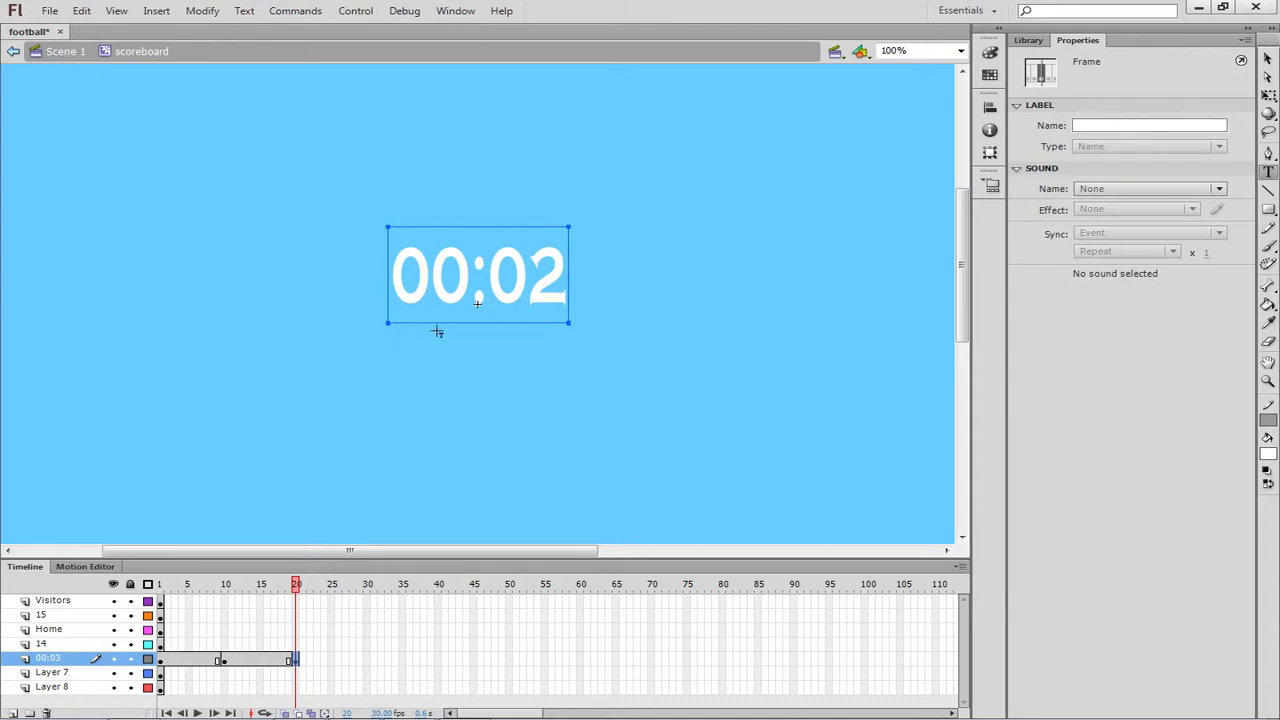
left_click(537, 288)
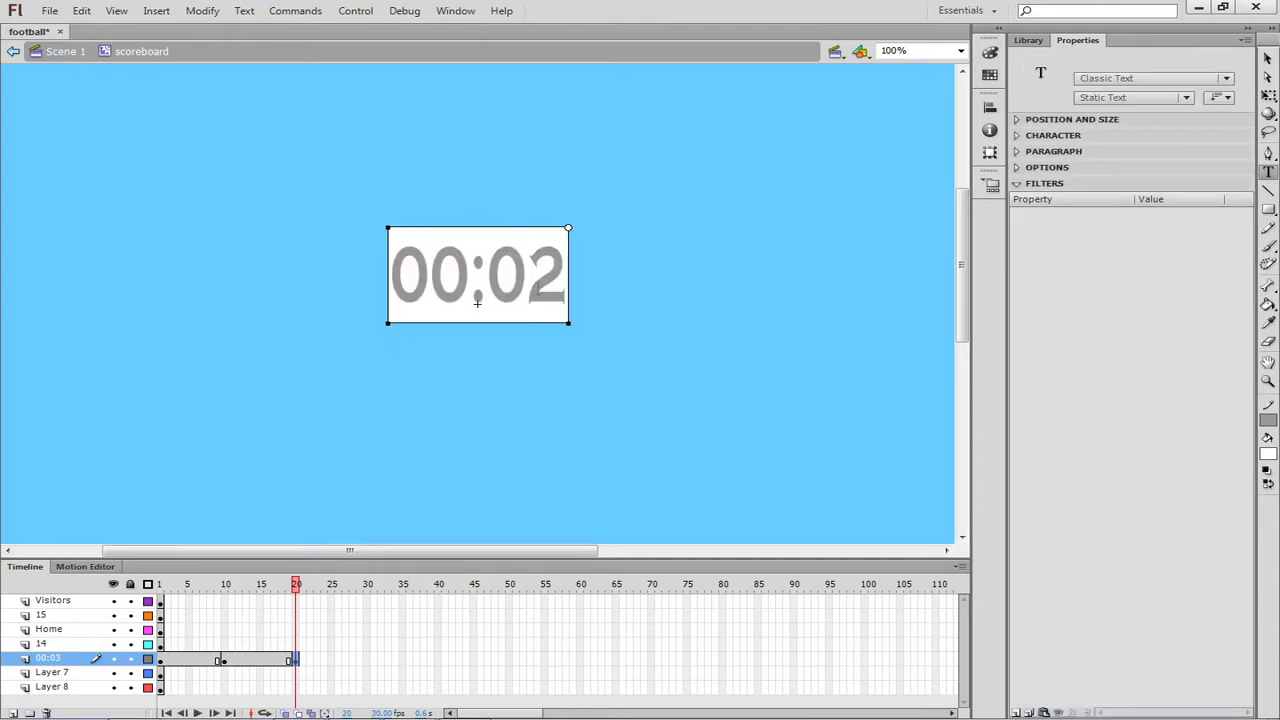
key("shift+Right")
type("1")
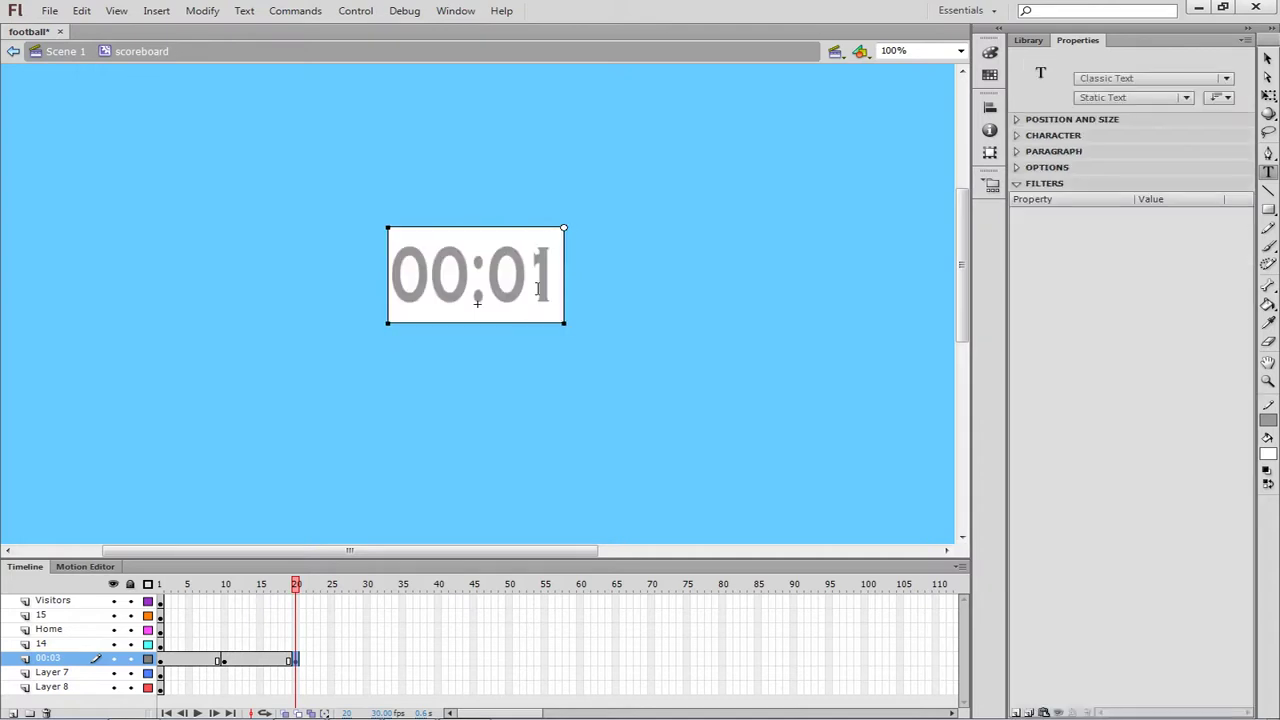
Step: Insert a timer keyframe at frame 30 and change the clock to 00:00
left_click(367, 661)
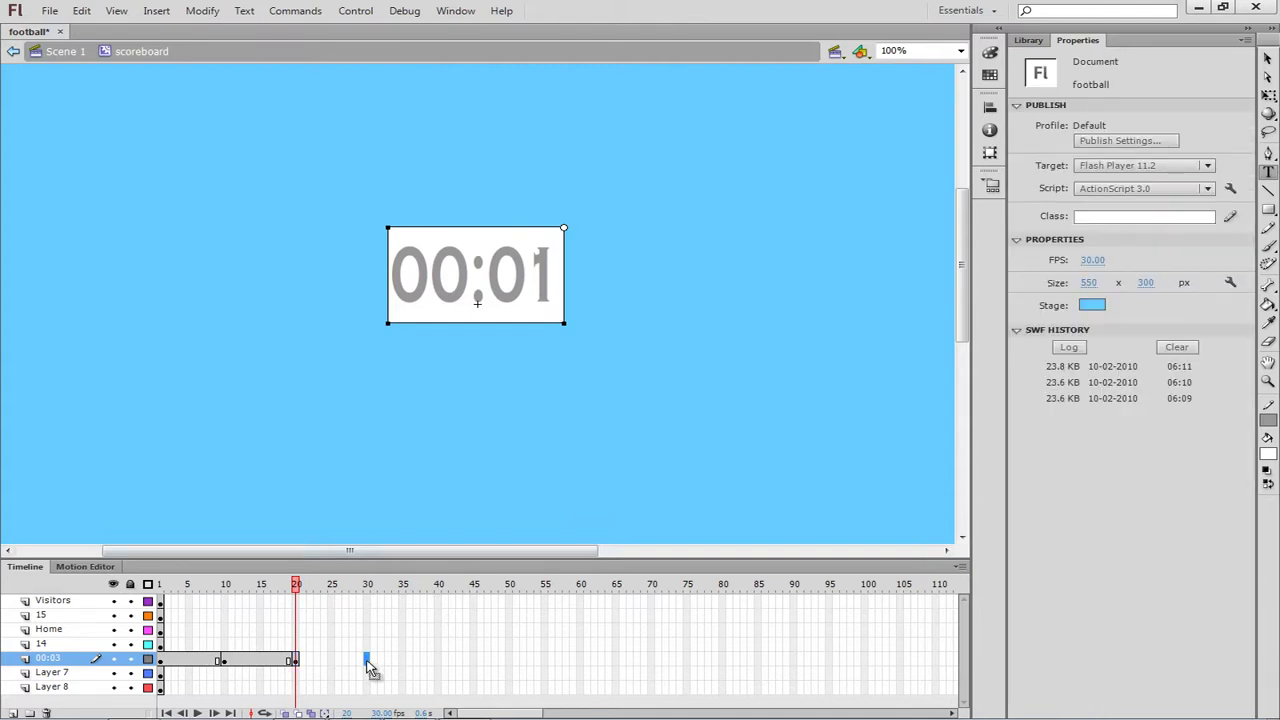
right_click(368, 668)
left_click(427, 344)
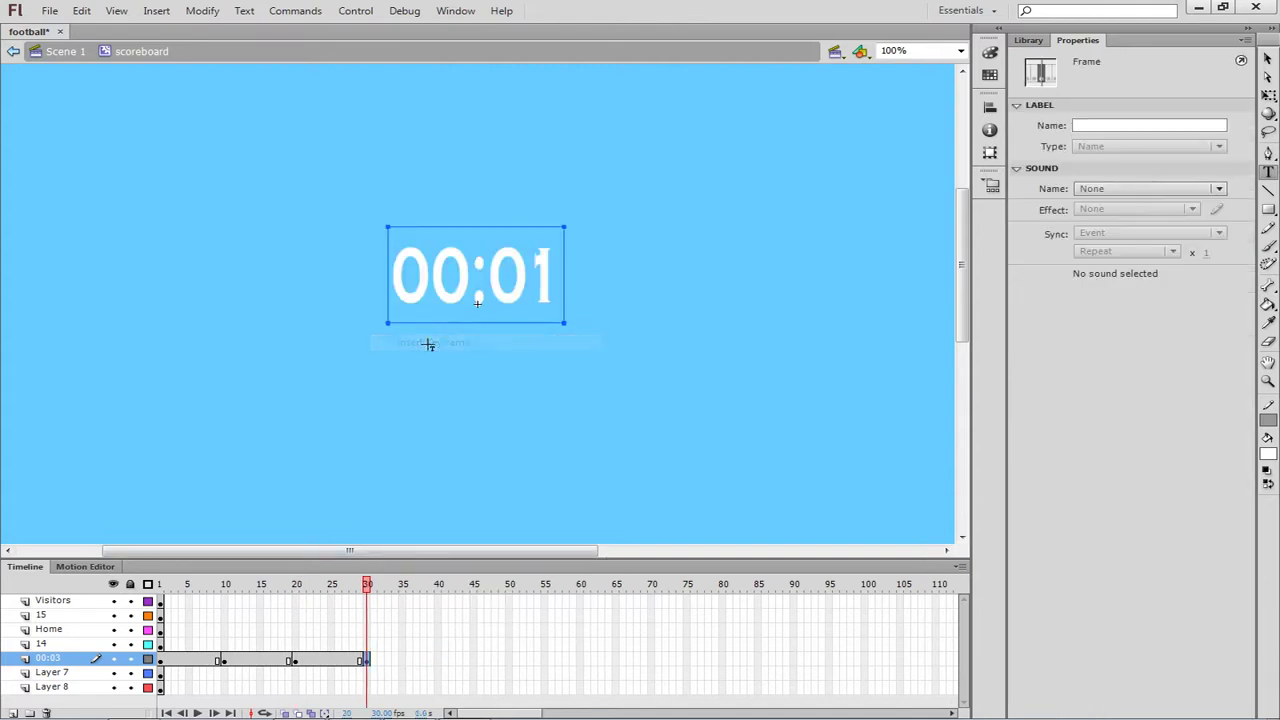
left_click_drag(526, 294, 545, 296)
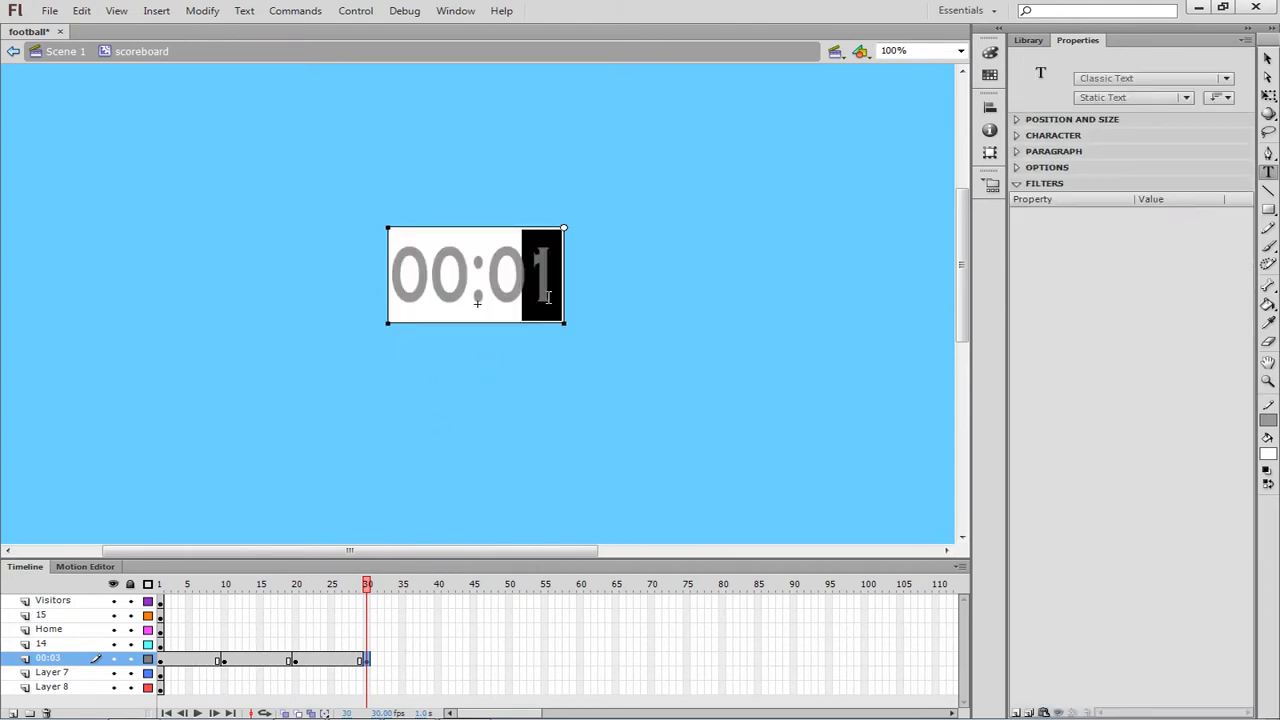
type("0")
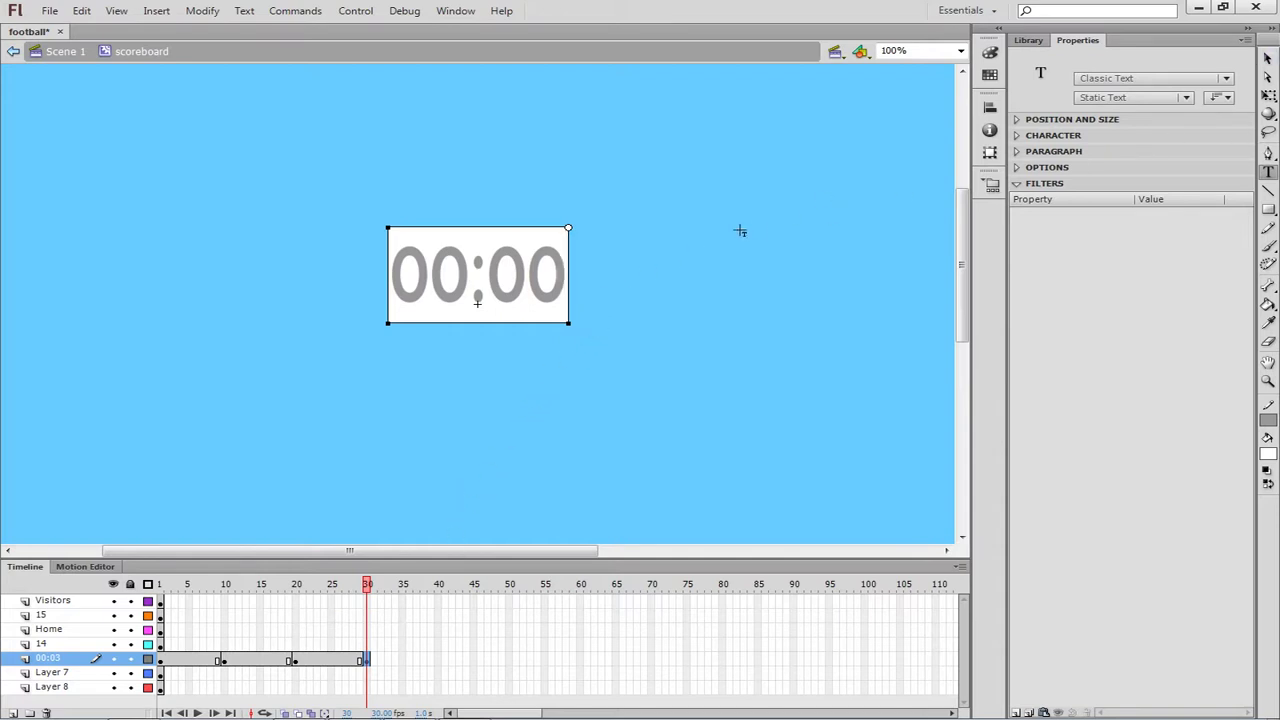
left_click(1267, 60)
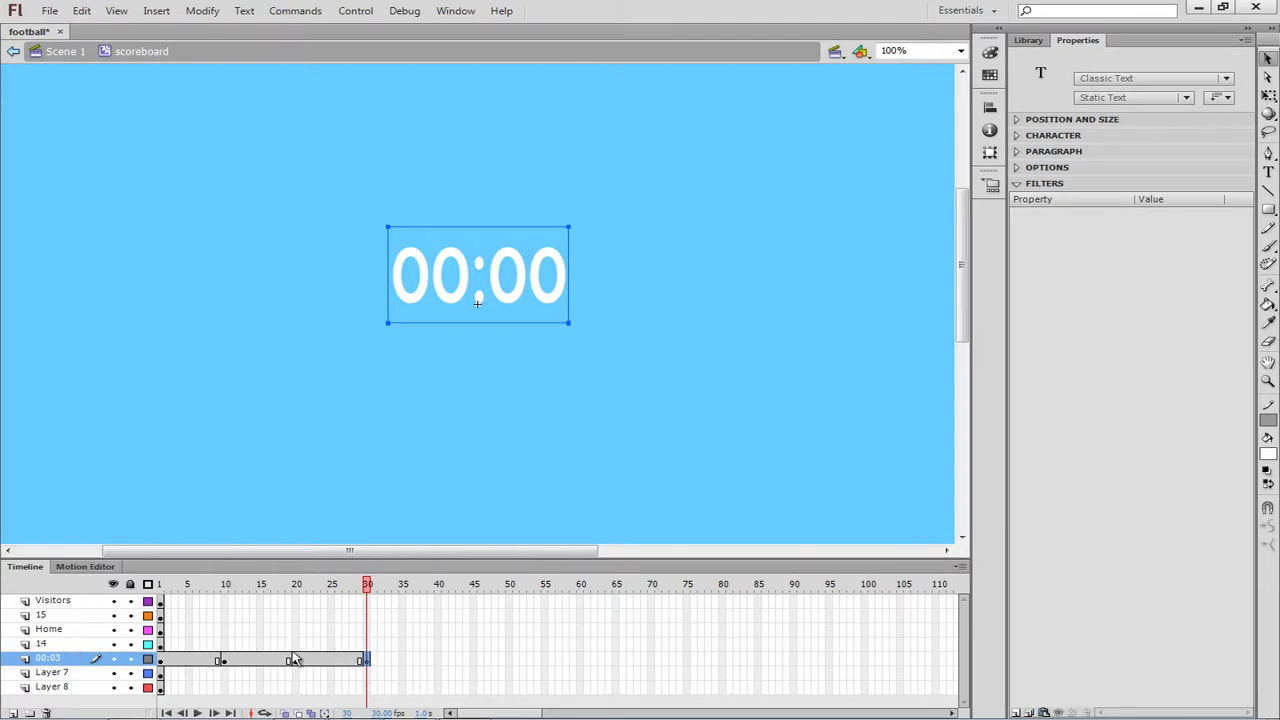
Step: Insert frames at frame 40 on all layers from Visitors through Layer 8
left_click(438, 601)
mouse_move(438, 603)
left_mouse_down()
mouse_move(440, 648)
mouse_move(443, 612)
left_mouse_up()
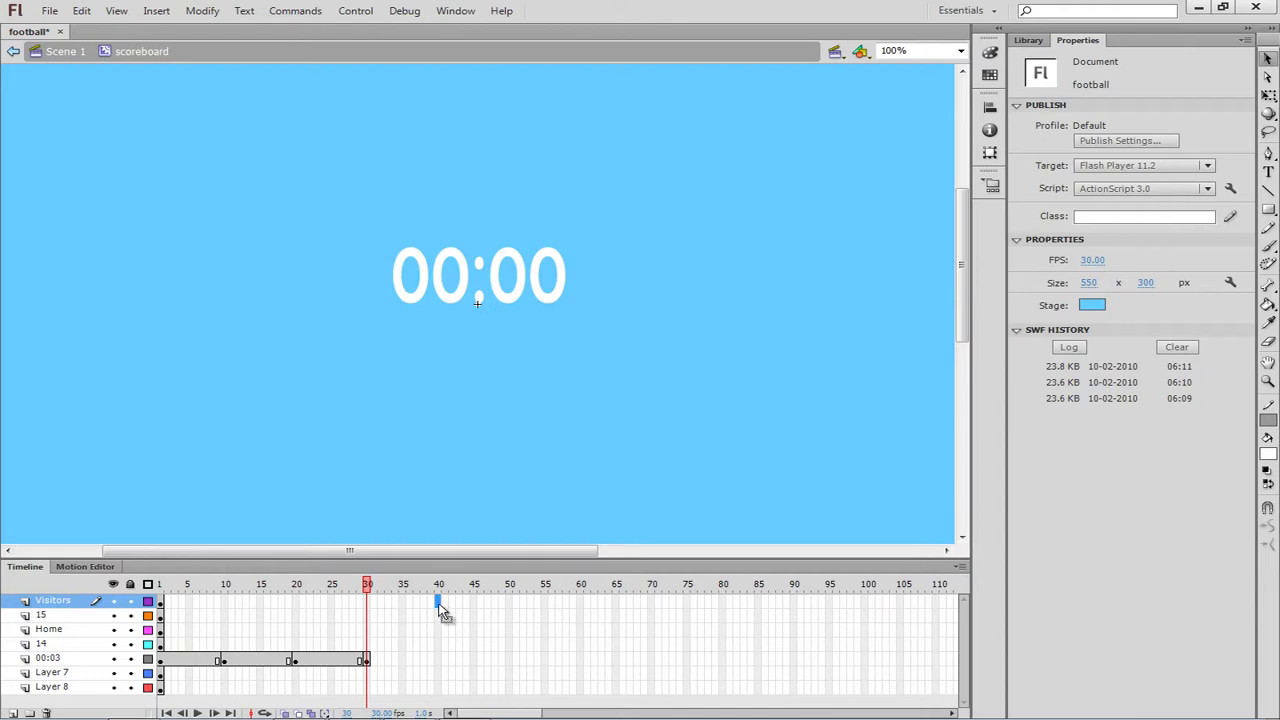
left_click_drag(437, 609, 437, 620)
left_click_drag(440, 606, 444, 611)
left_click_drag(443, 612, 443, 690)
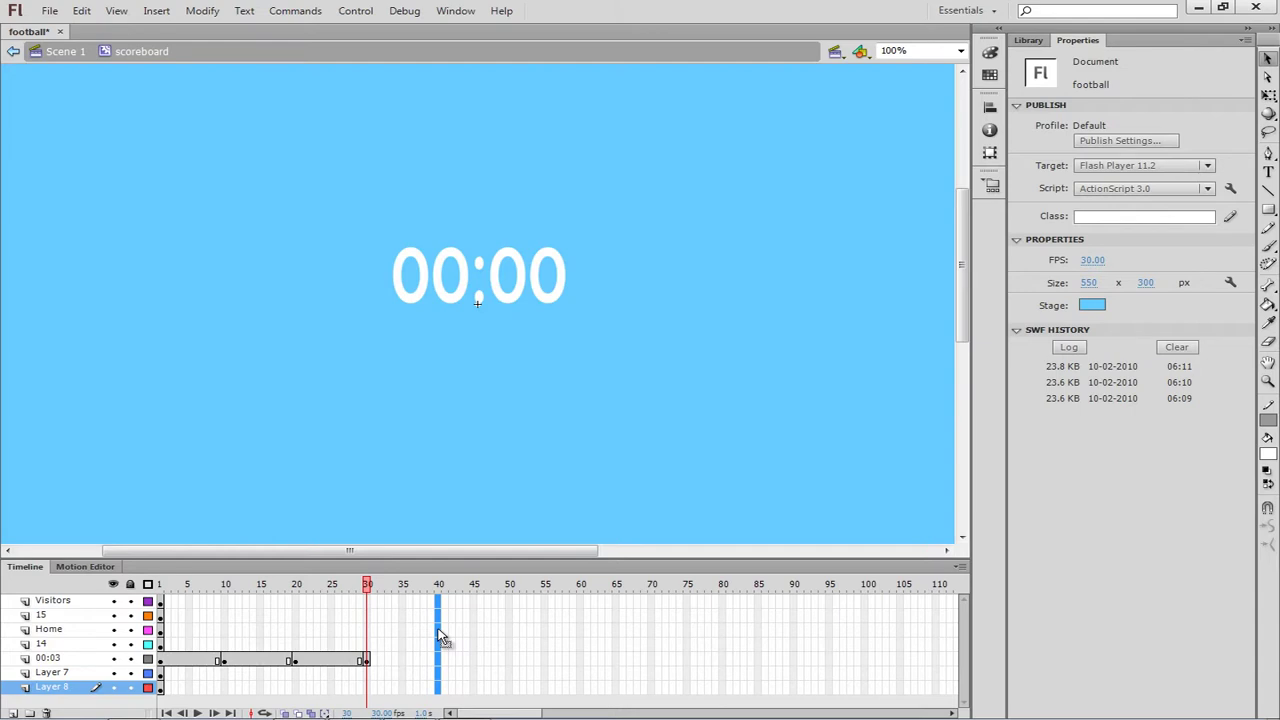
right_click(441, 636)
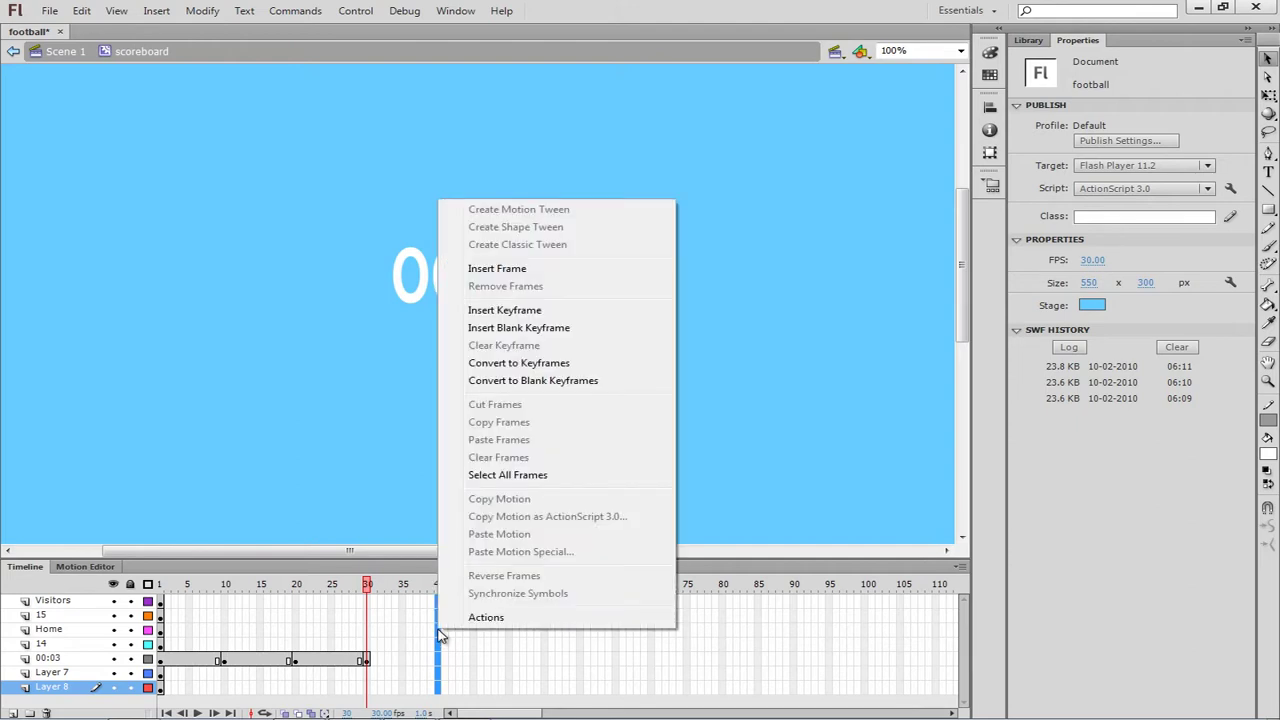
left_click(500, 269)
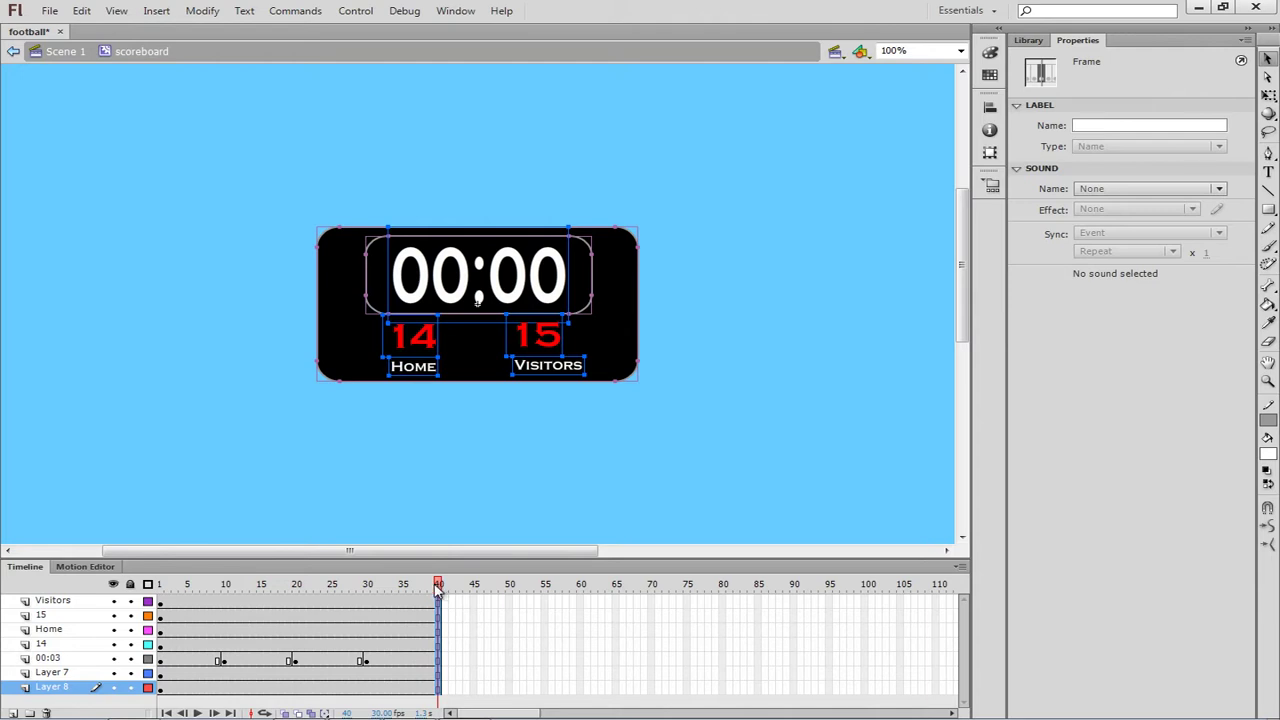
mouse_move(437, 590)
left_mouse_down()
mouse_move(170, 602)
mouse_move(445, 621)
mouse_move(163, 624)
mouse_move(487, 641)
mouse_move(430, 635)
left_mouse_up()
mouse_move(430, 635)
left_mouse_down()
mouse_move(163, 624)
mouse_move(447, 636)
left_mouse_up()
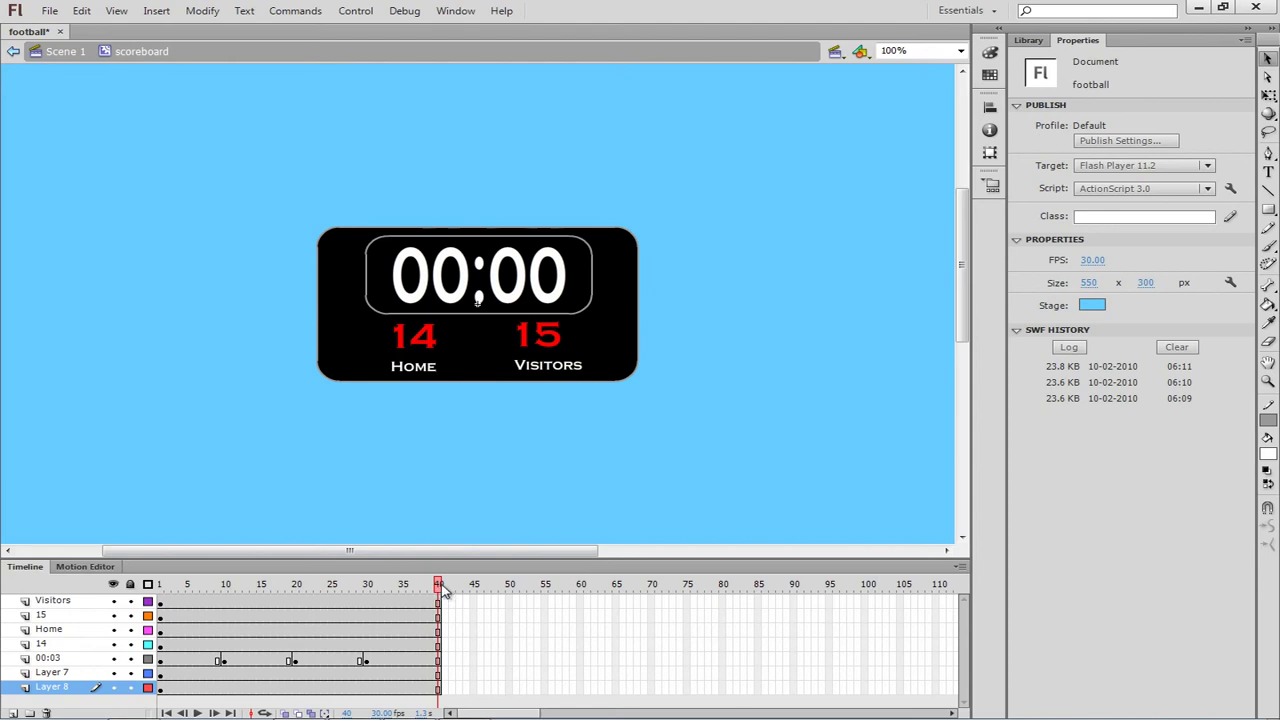
mouse_move(438, 590)
left_mouse_down()
mouse_move(160, 598)
mouse_move(438, 598)
left_mouse_up()
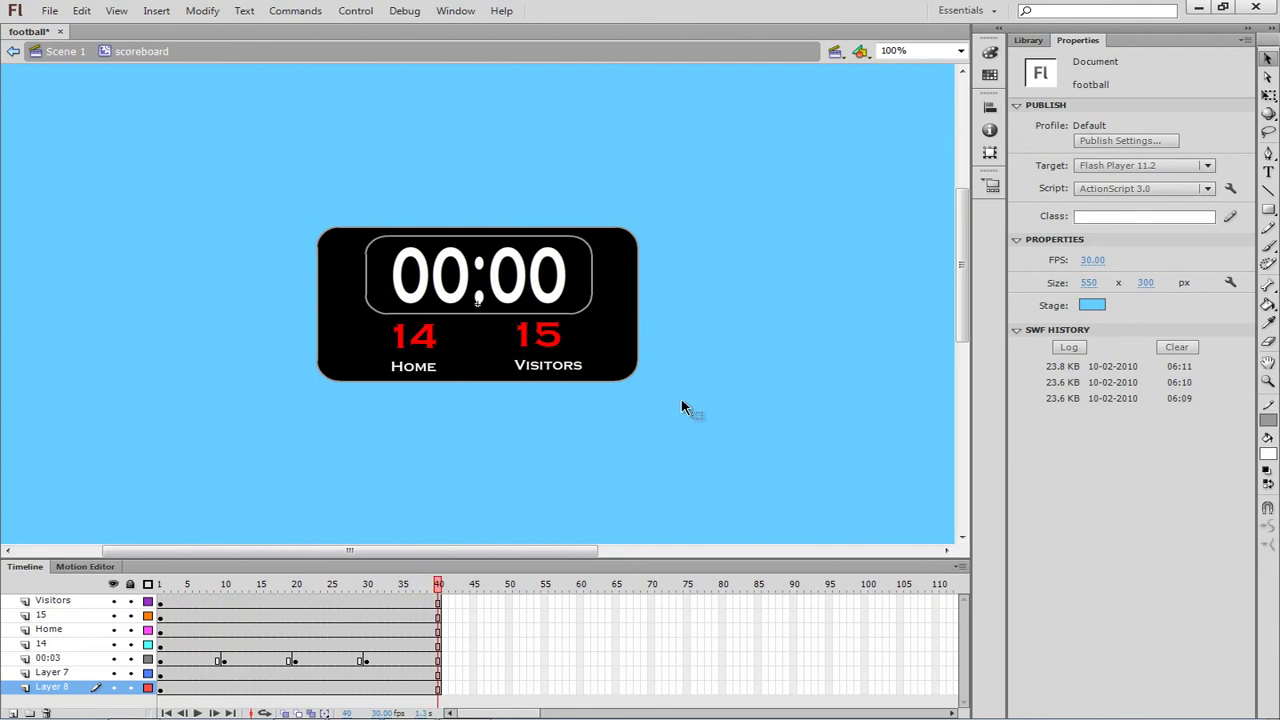